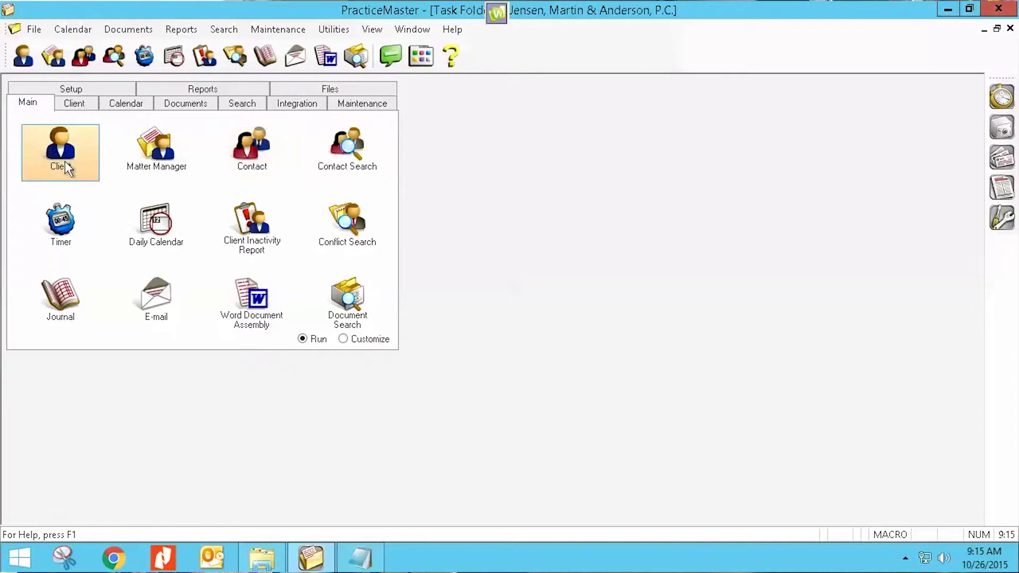
# Open the Client list from the Task Folder and show its Edit commands menu.
pyautogui.click(62, 152)
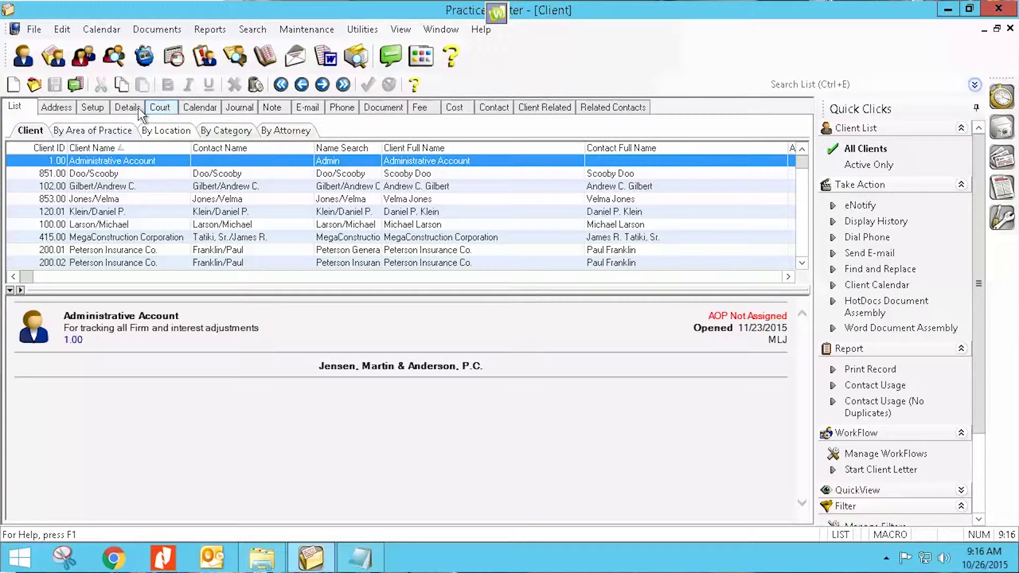
pyautogui.click(64, 30)
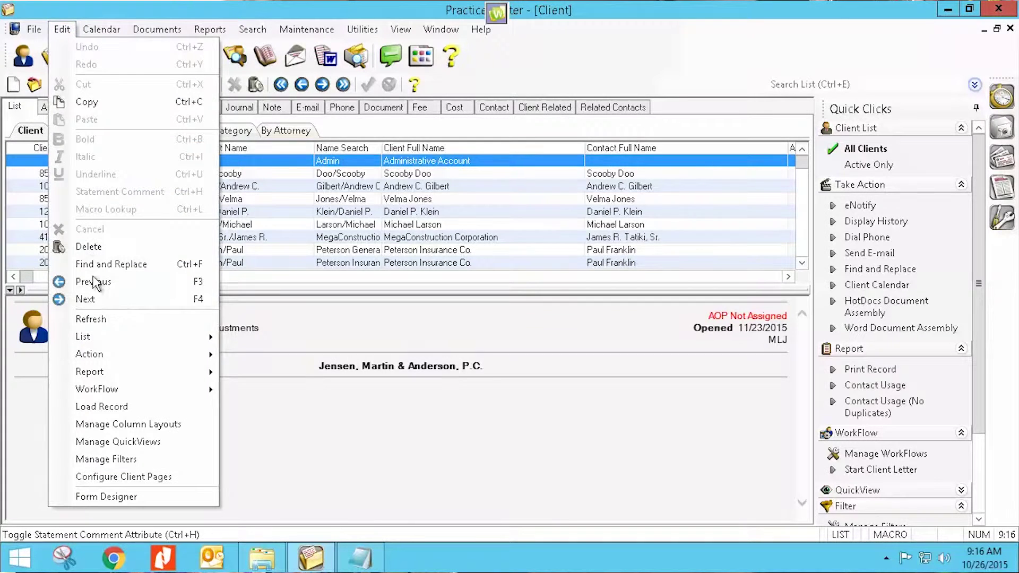
# Open the Client form in Form Designer and switch to its Court page.
pyautogui.click(85, 496)
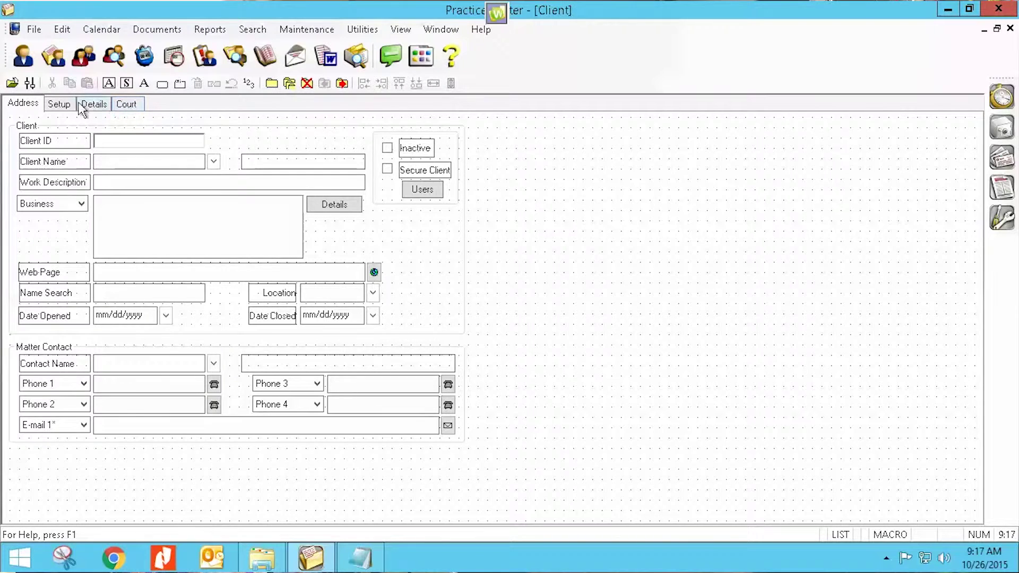
pyautogui.click(125, 106)
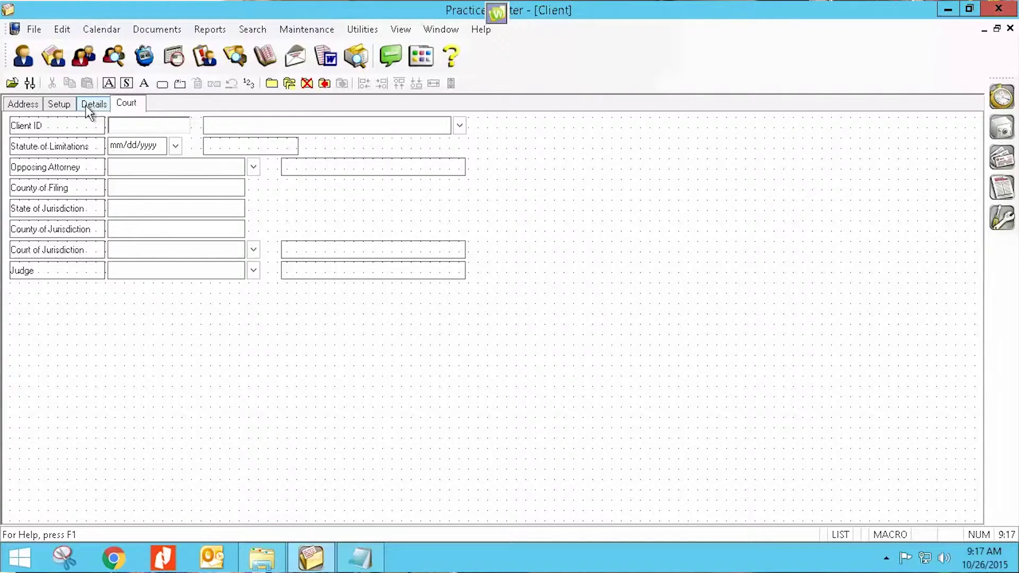
pyautogui.click(323, 82)
pyautogui.click(65, 103)
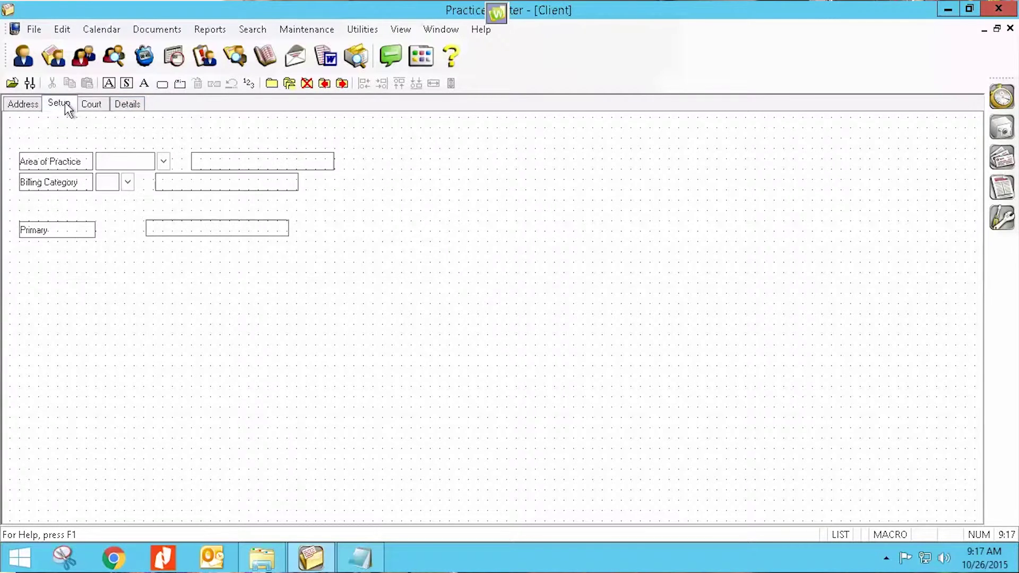
pyautogui.click(341, 84)
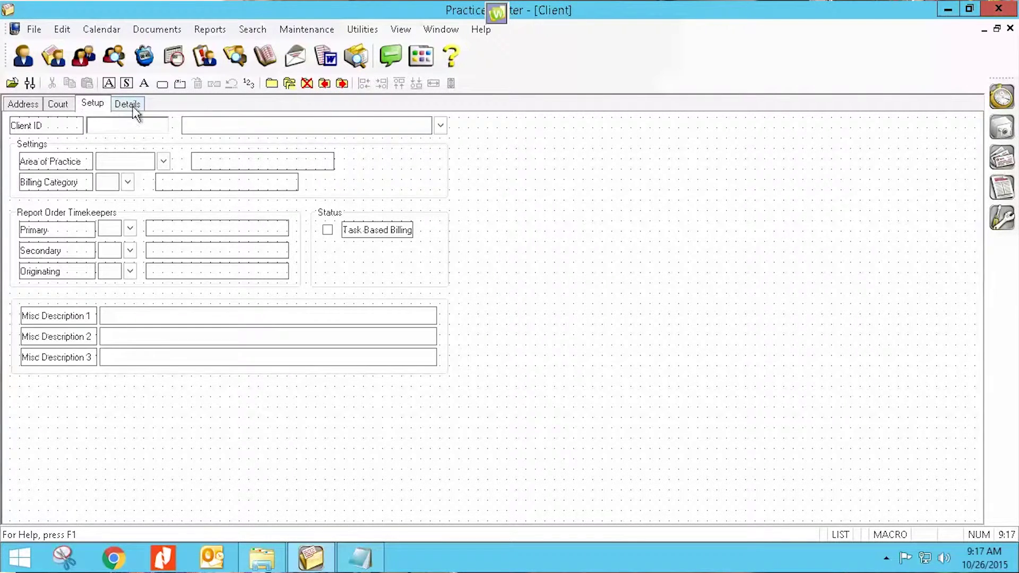
pyautogui.click(69, 103)
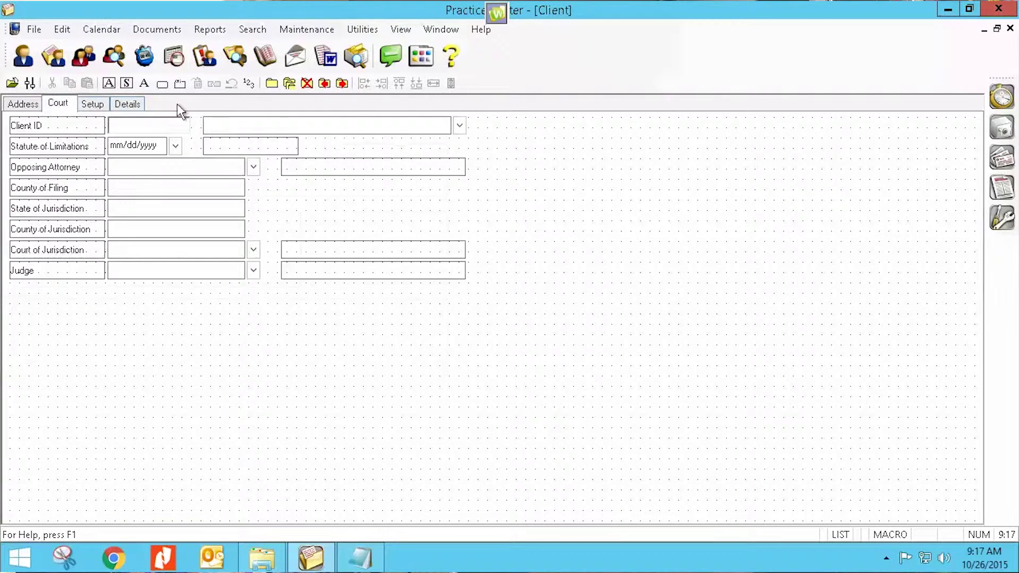
pyautogui.click(342, 85)
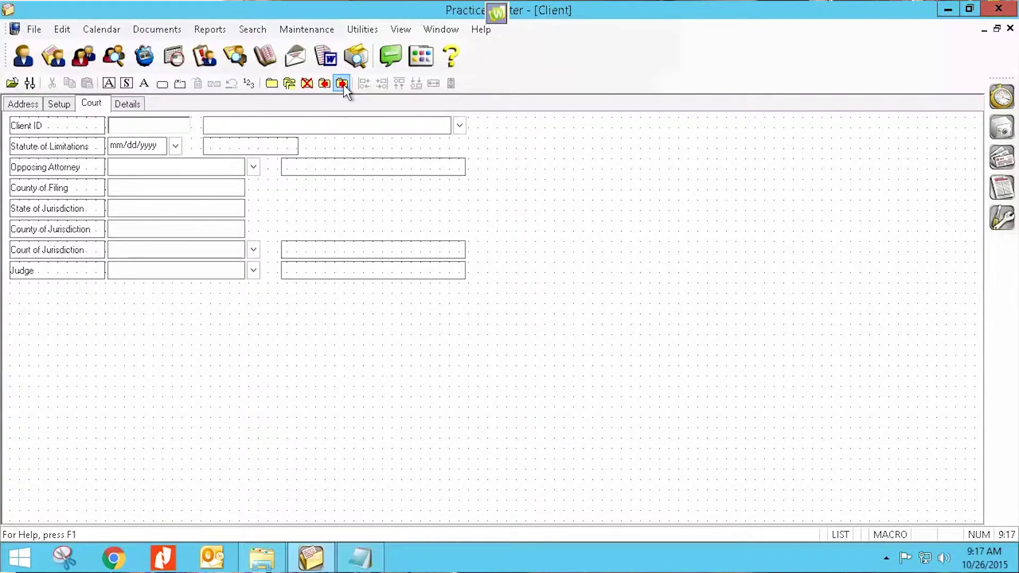
pyautogui.click(343, 84)
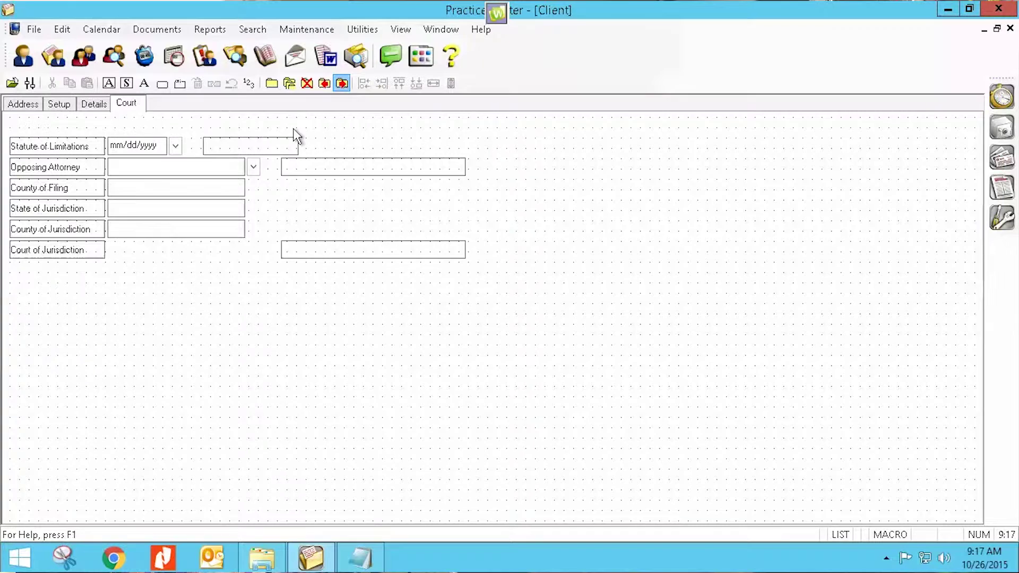
# Add a page named 'test', move it one place left, then back to last after Court.
pyautogui.click(270, 84)
pyautogui.doubleClick(189, 104)
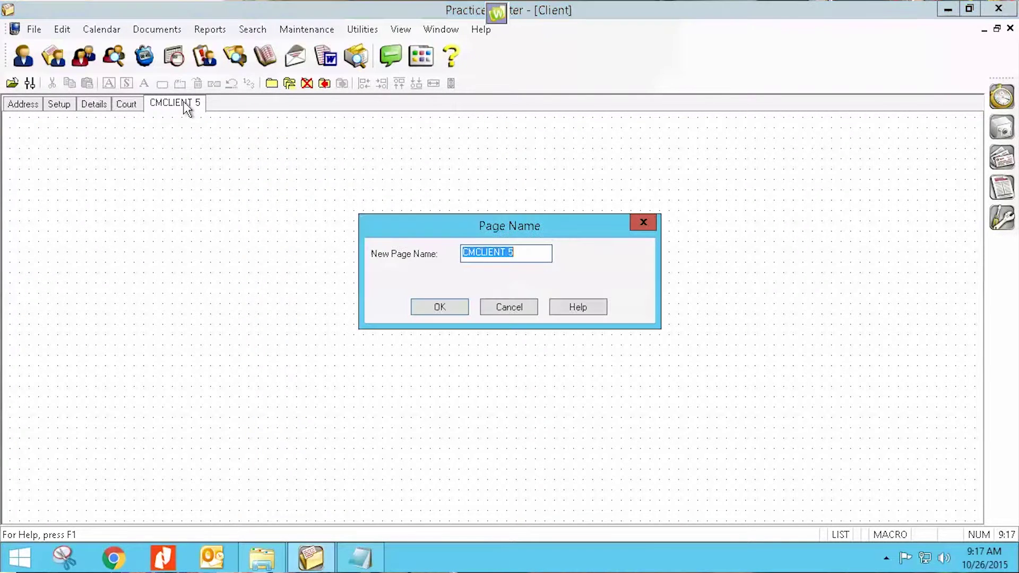
pyautogui.write('test')
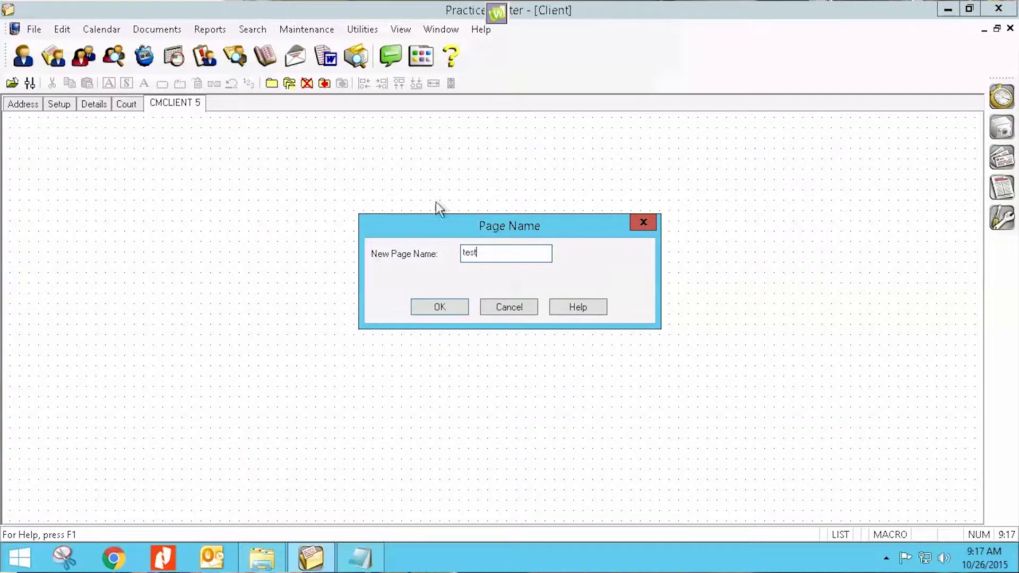
pyautogui.click(438, 305)
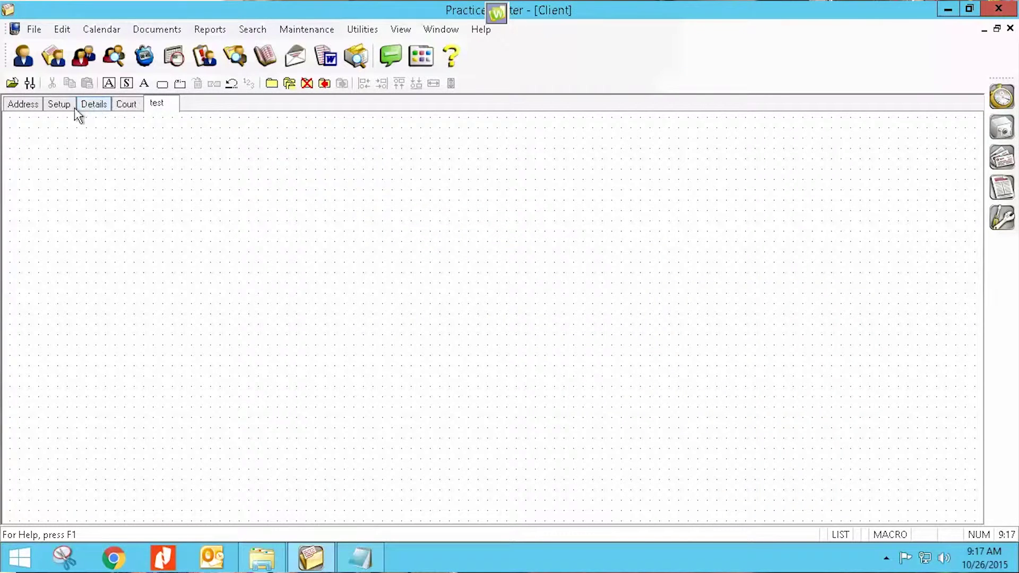
pyautogui.click(324, 82)
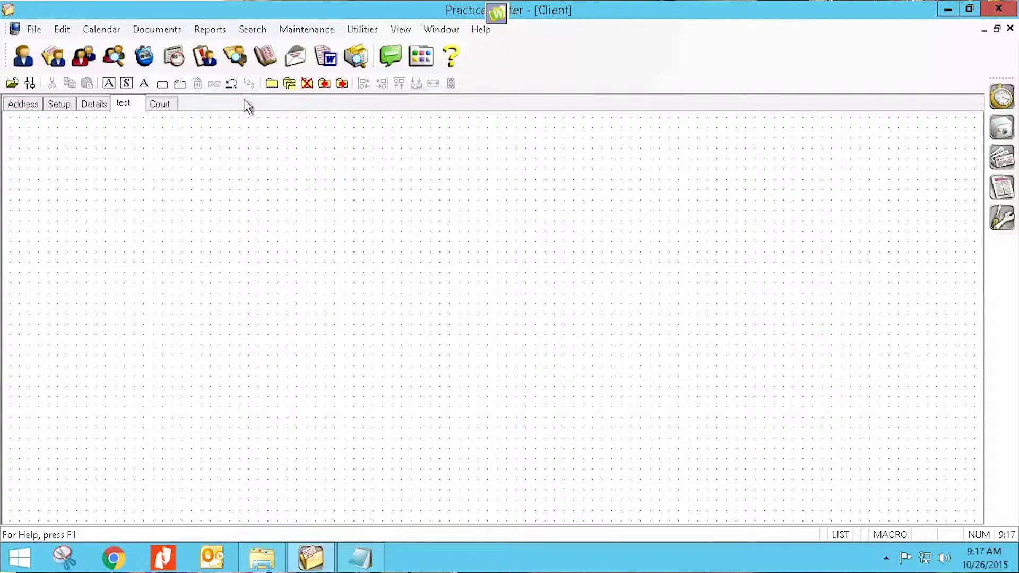
pyautogui.click(342, 84)
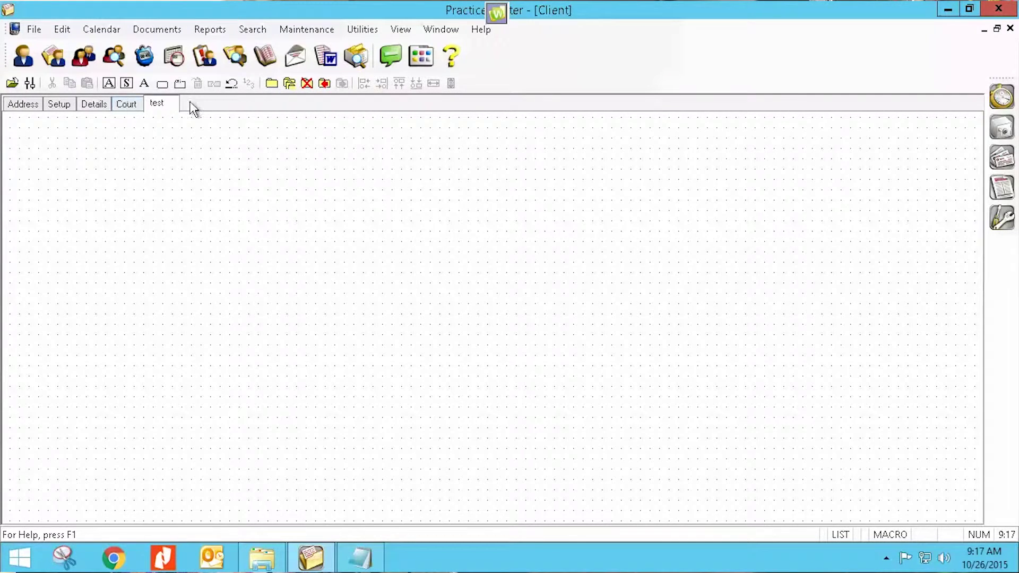